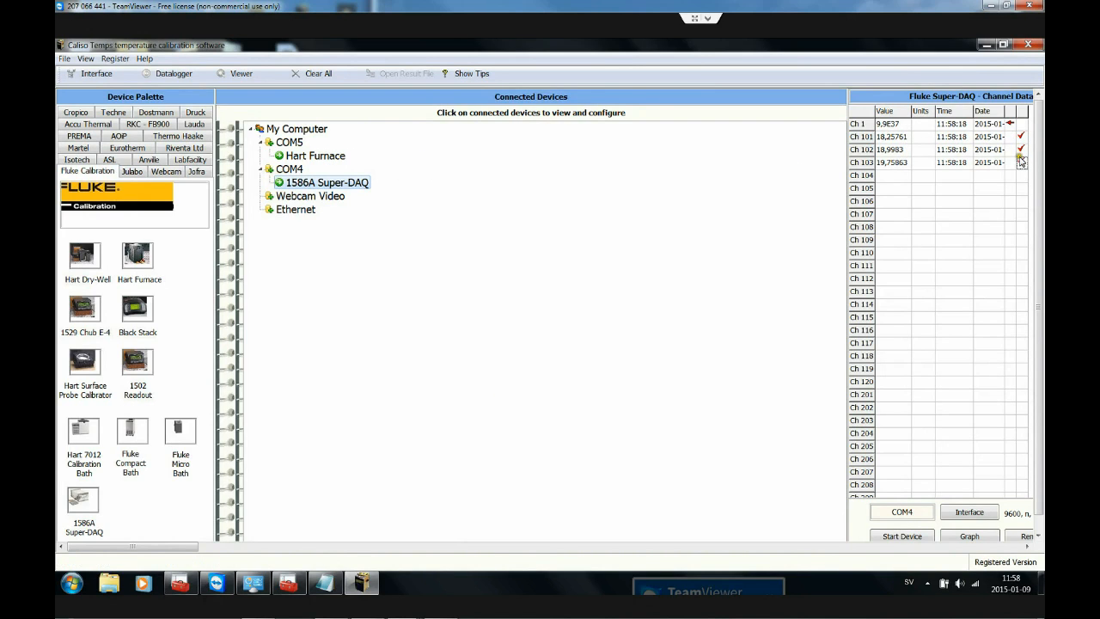
# Step: Check the Hart Furnace's channels and open the datalogger with Block Proc Var as the reference channel
pyautogui.click(315, 158)
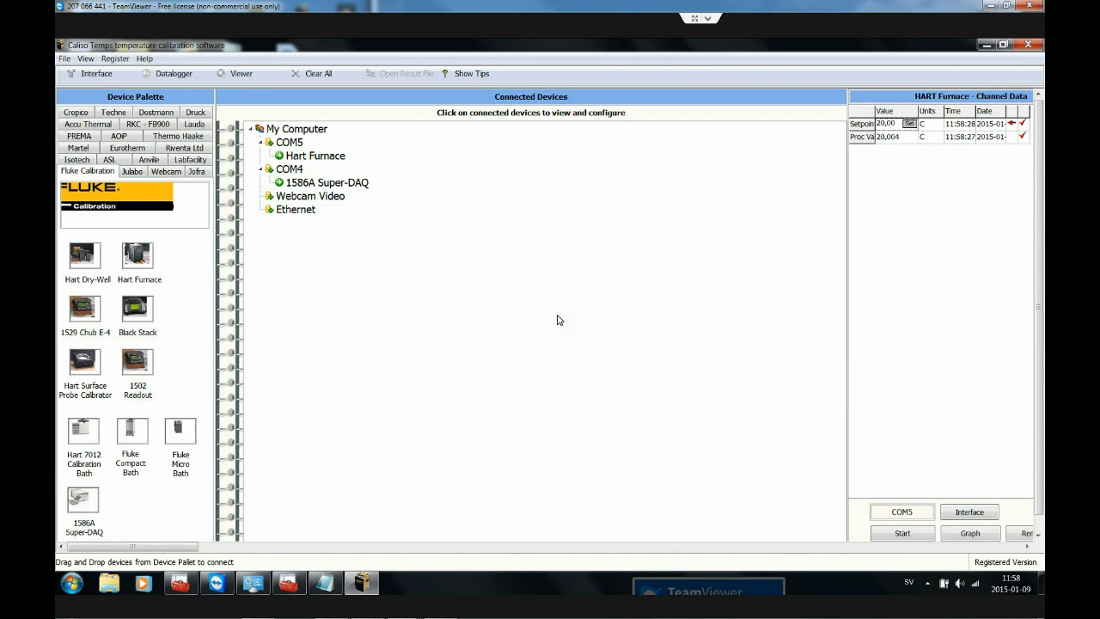
pyautogui.click(175, 74)
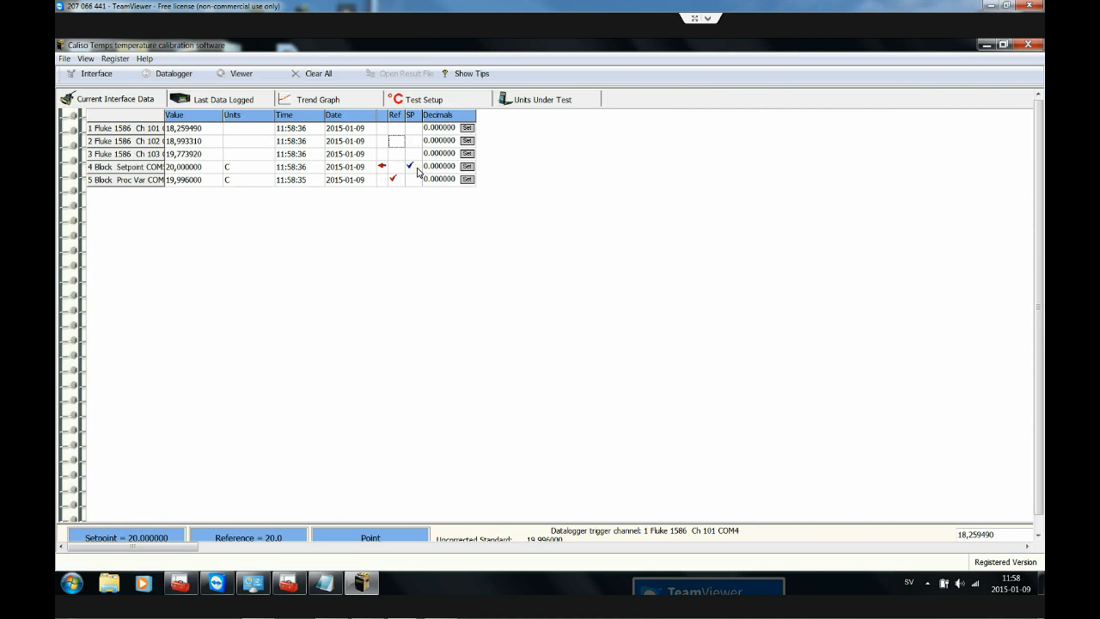
pyautogui.click(398, 182)
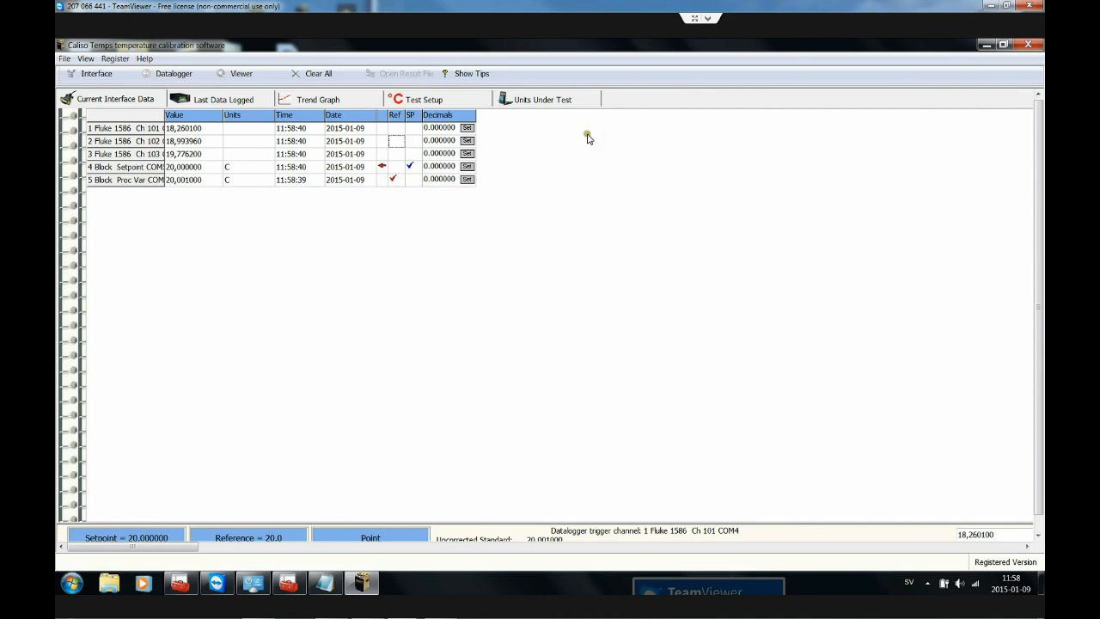
# Step: Set the logging interval in the test parameters to 30 seconds
pyautogui.click(432, 101)
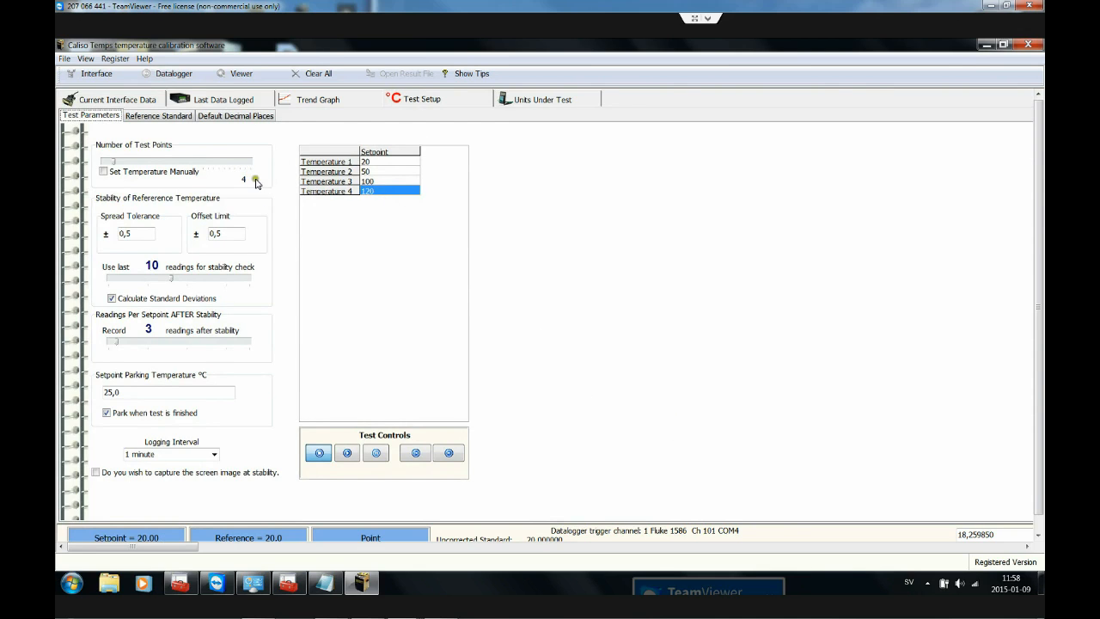
pyautogui.click(128, 238)
pyautogui.click(214, 453)
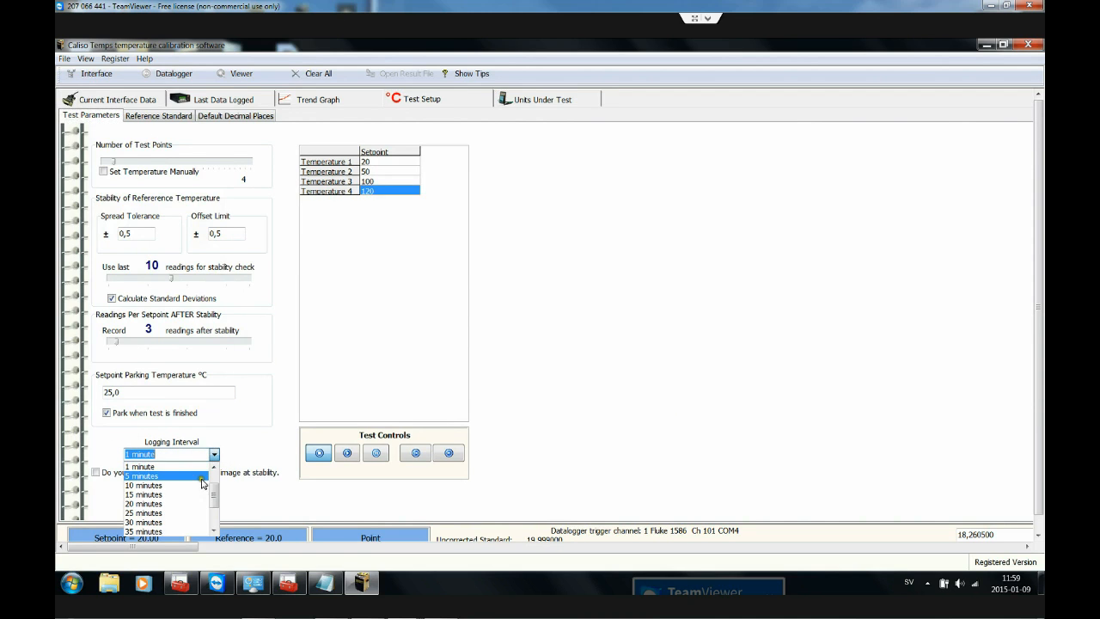
pyautogui.scroll(1, 214, 488)
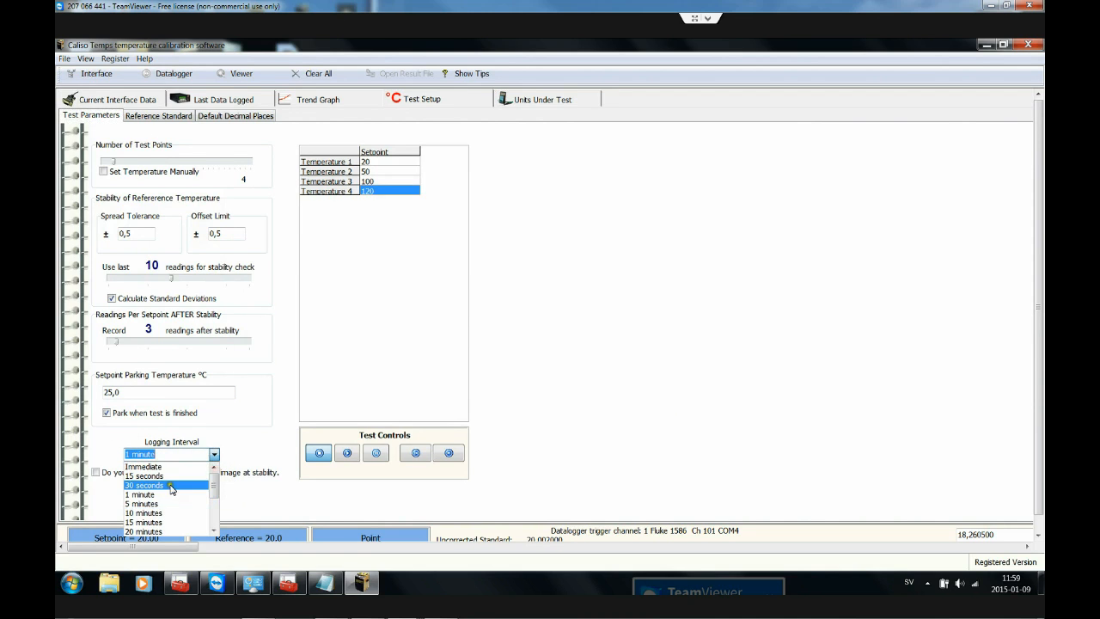
pyautogui.click(172, 486)
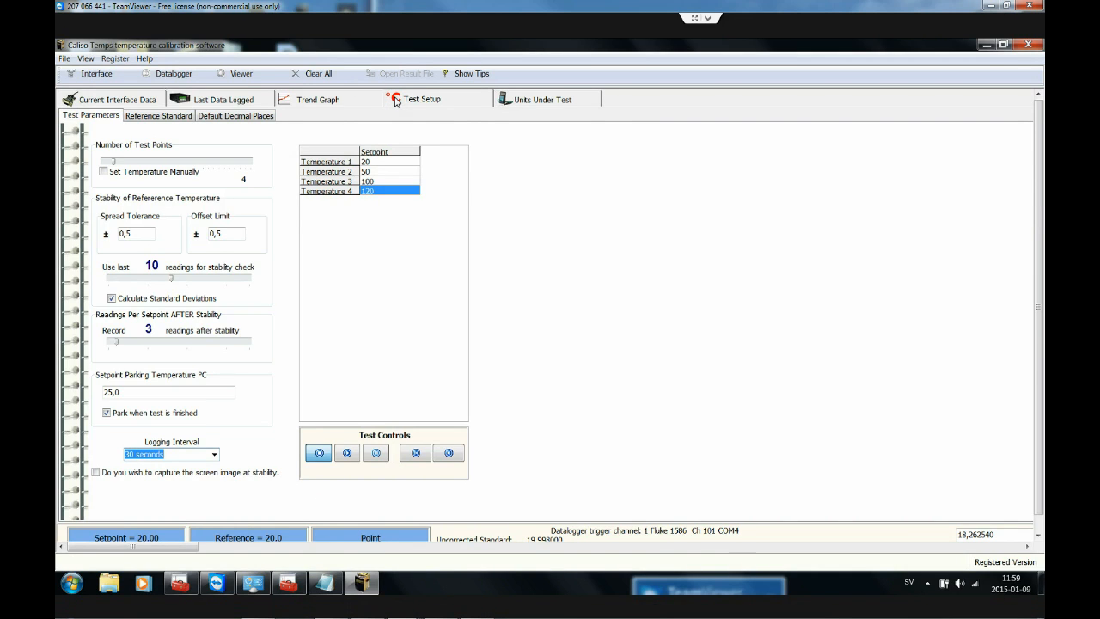
# Step: Review the reference standard's temperature conversion settings and the current interface data, ending back at the test parameters
pyautogui.click(171, 117)
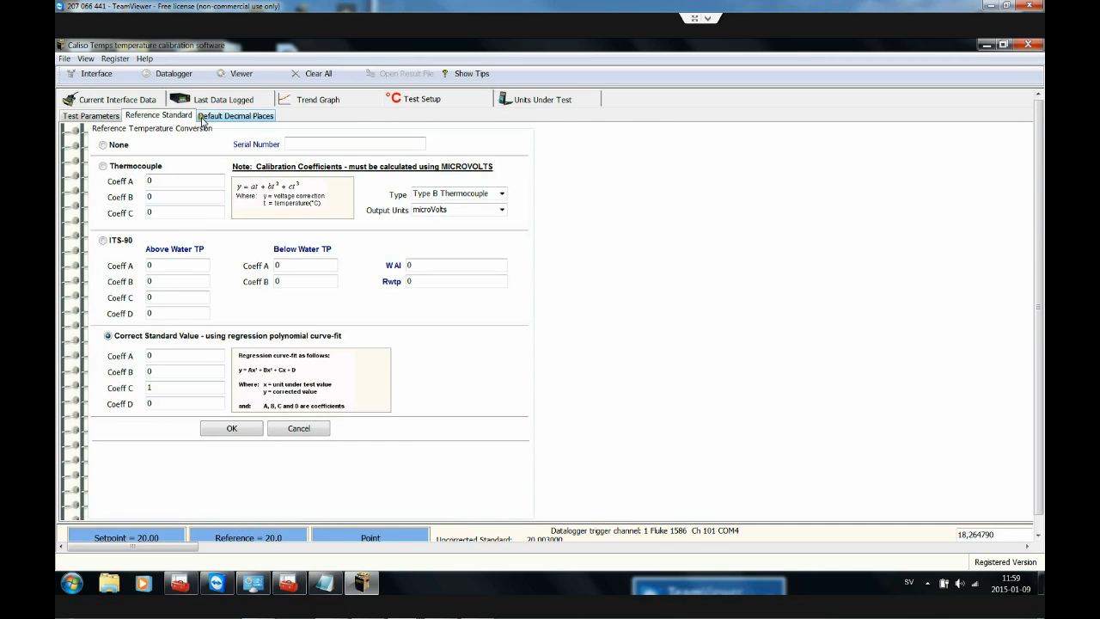
pyautogui.click(148, 101)
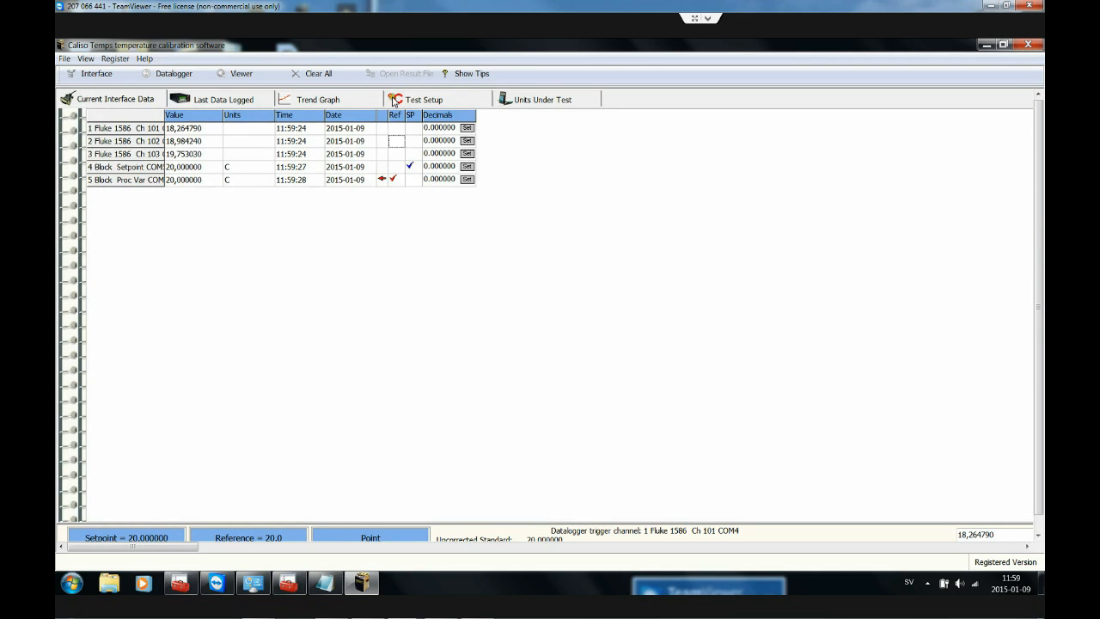
pyautogui.click(413, 97)
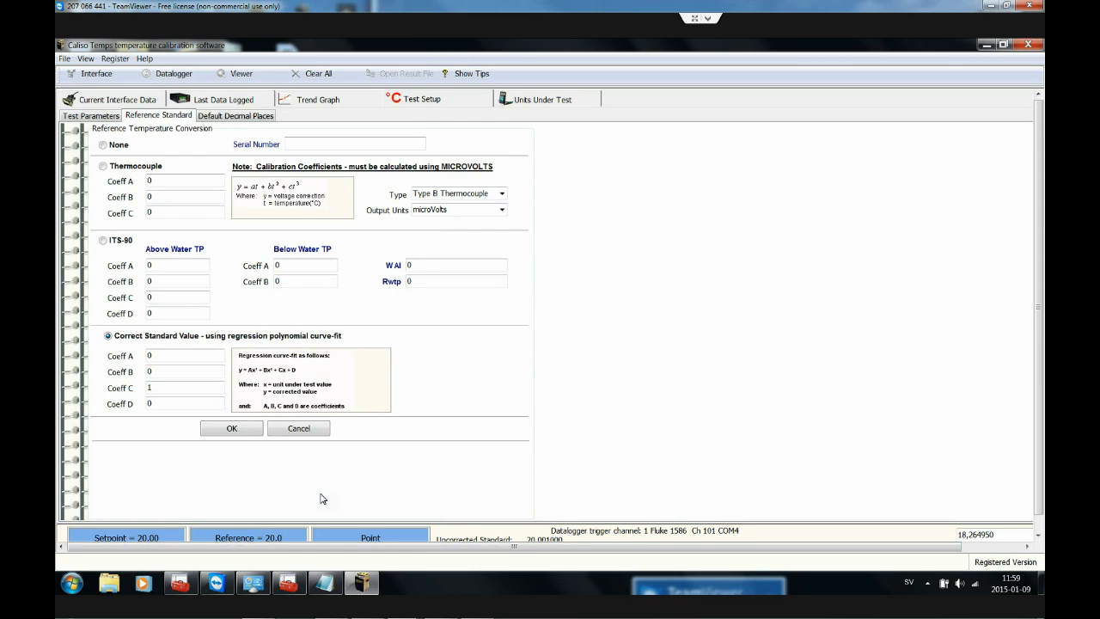
pyautogui.click(426, 100)
pyautogui.click(90, 116)
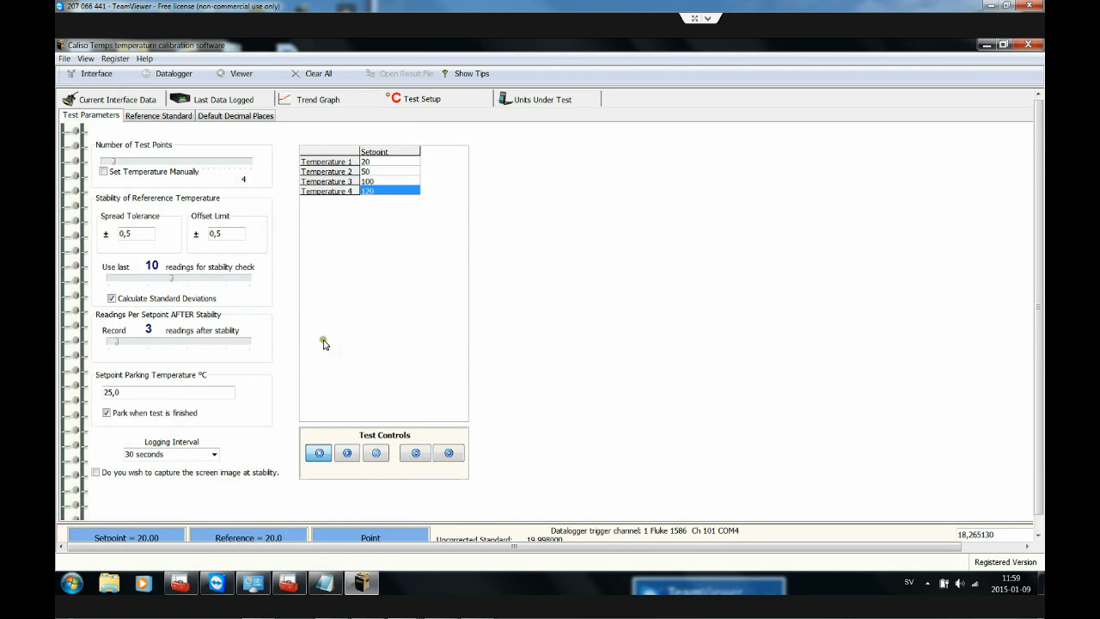
# Step: Start the test, saving its data to the Desktop folder under the data block name stabilitydemo
pyautogui.click(348, 453)
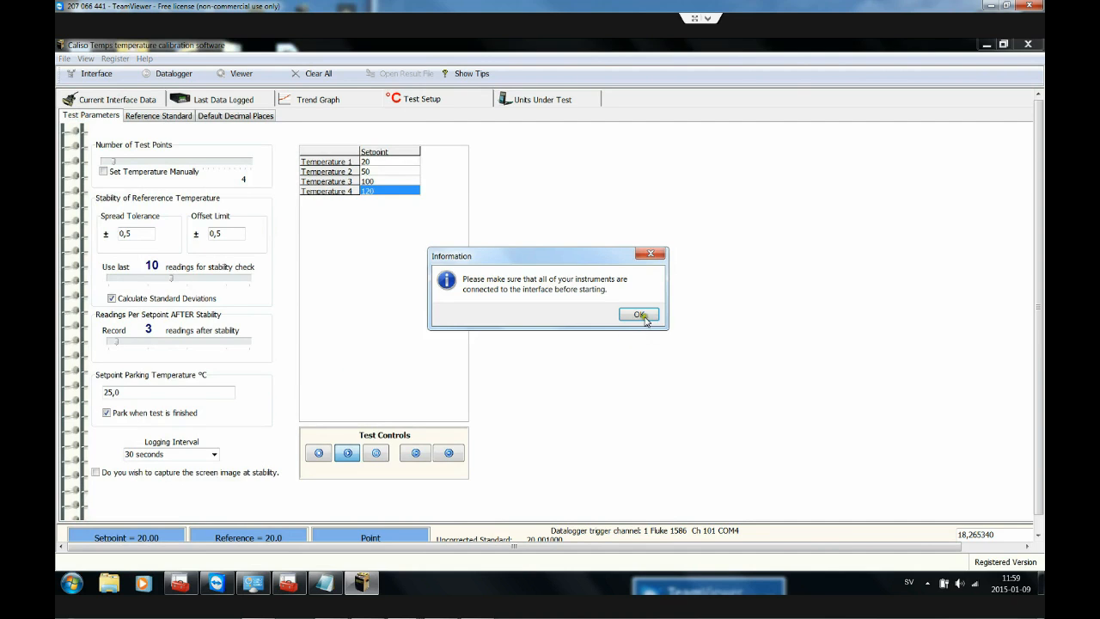
pyautogui.click(639, 314)
pyautogui.click(537, 406)
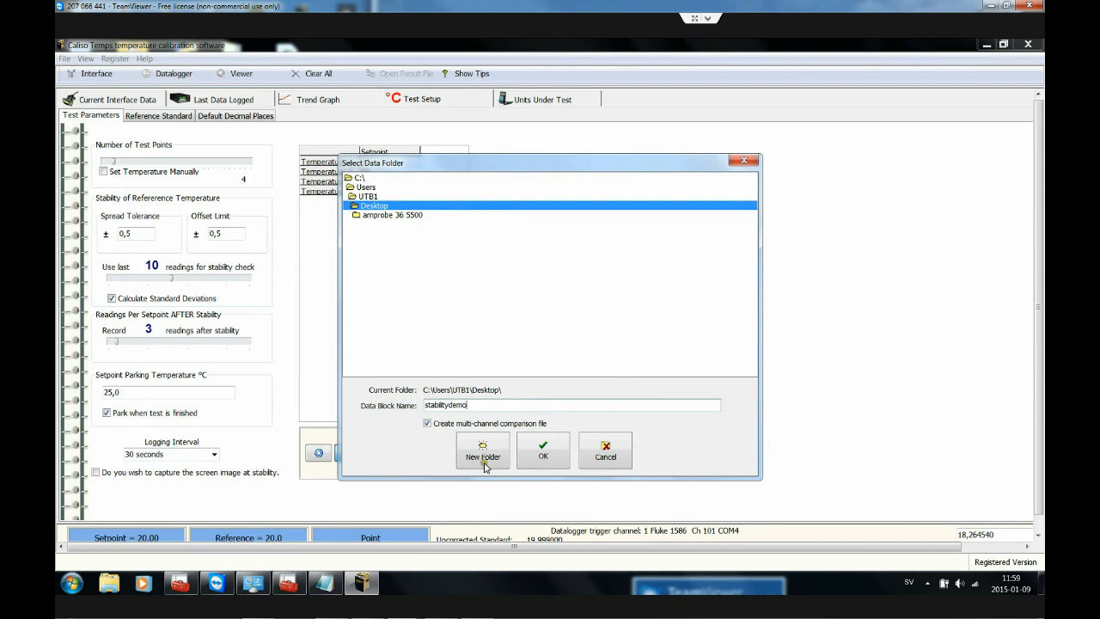
pyautogui.click(538, 457)
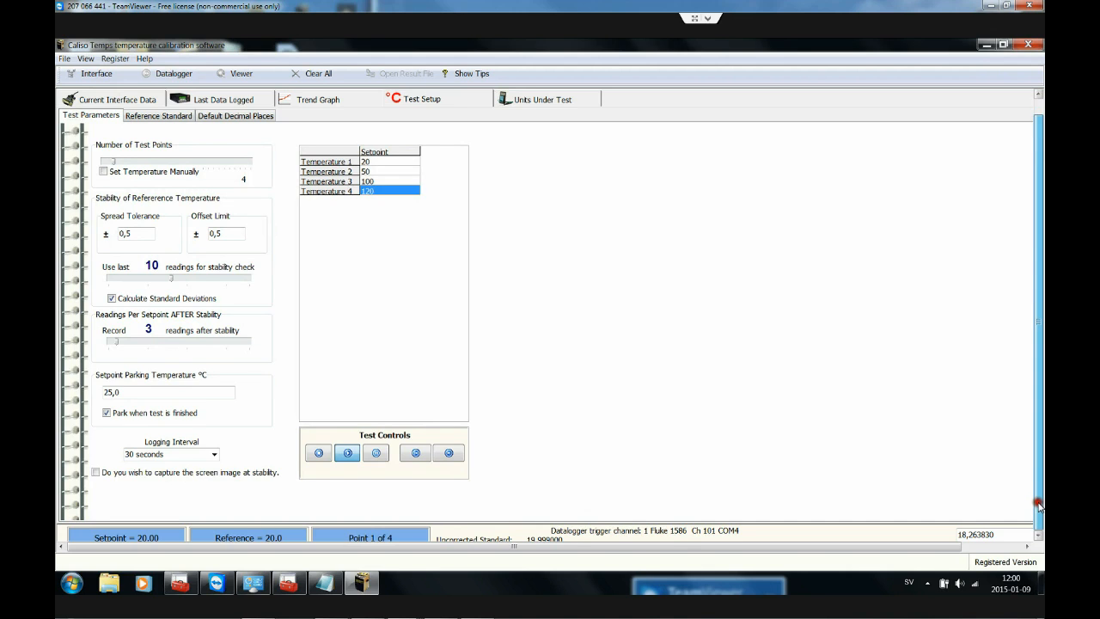
# Step: Examine the running test's status, its last scan and the run data logged for Fluke 1586 Ch 101
pyautogui.scroll(-1, 627, 378)
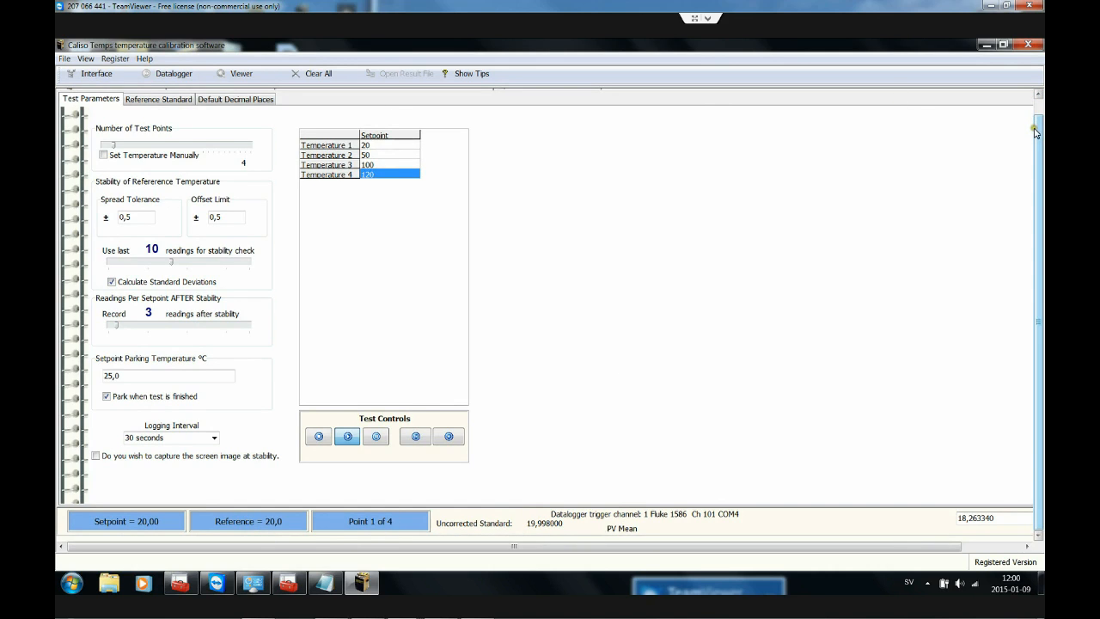
pyautogui.click(1037, 100)
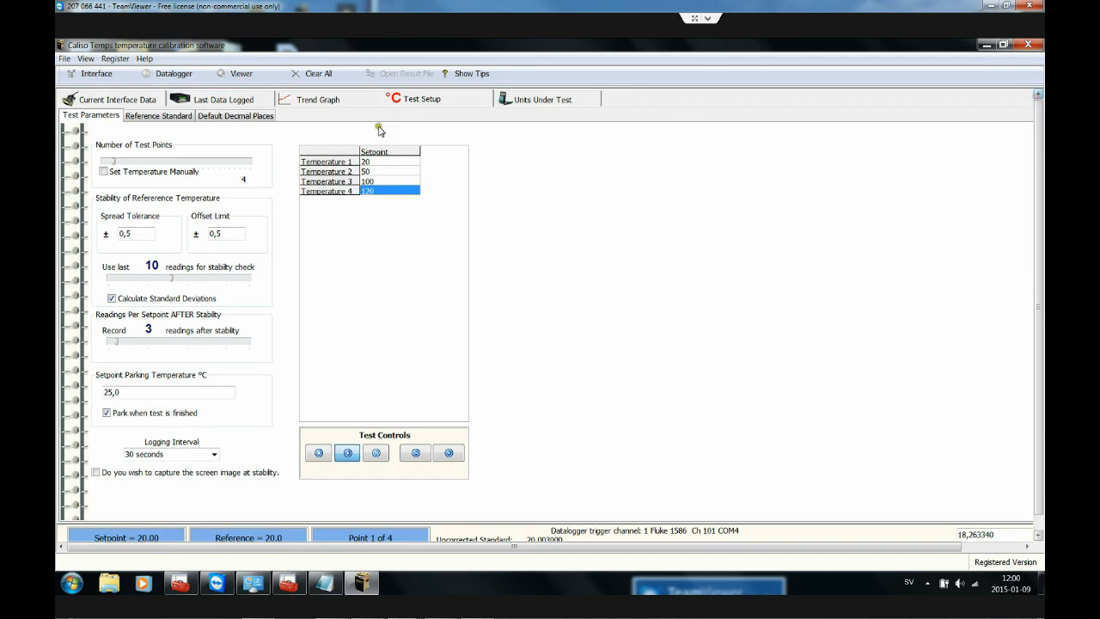
pyautogui.click(189, 101)
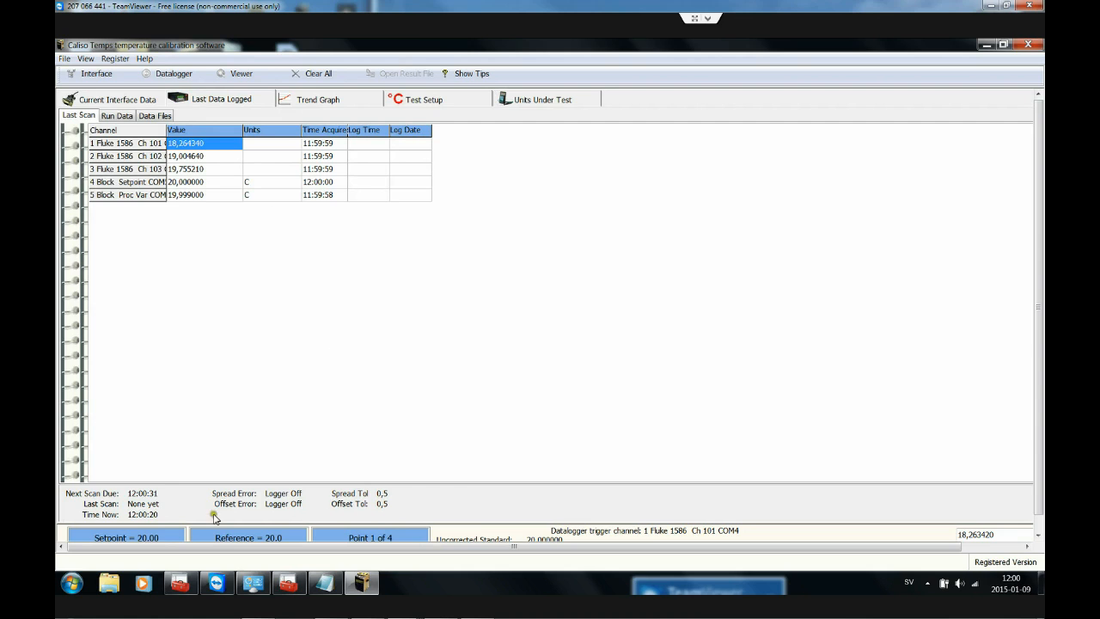
pyautogui.click(105, 117)
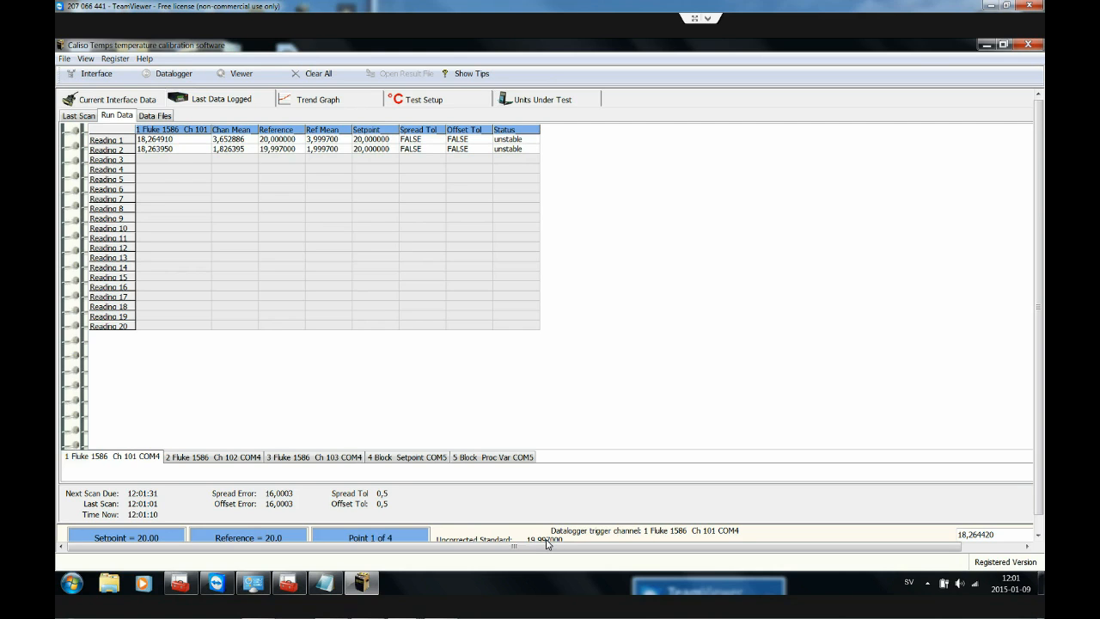
pyautogui.moveTo(442, 610)
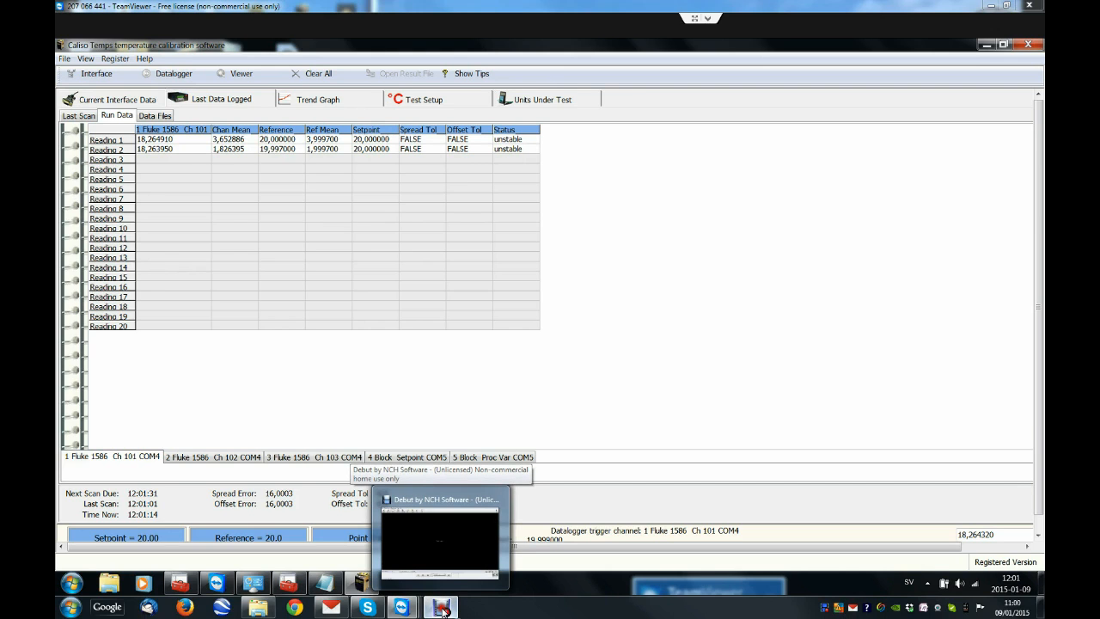
pyautogui.click(442, 609)
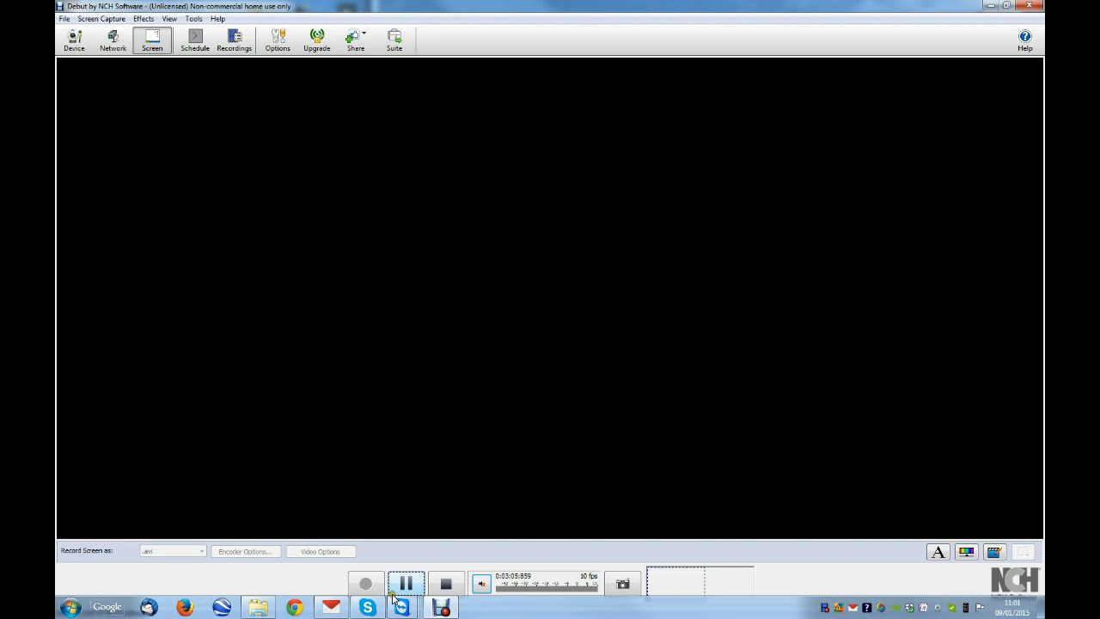
pyautogui.click(410, 584)
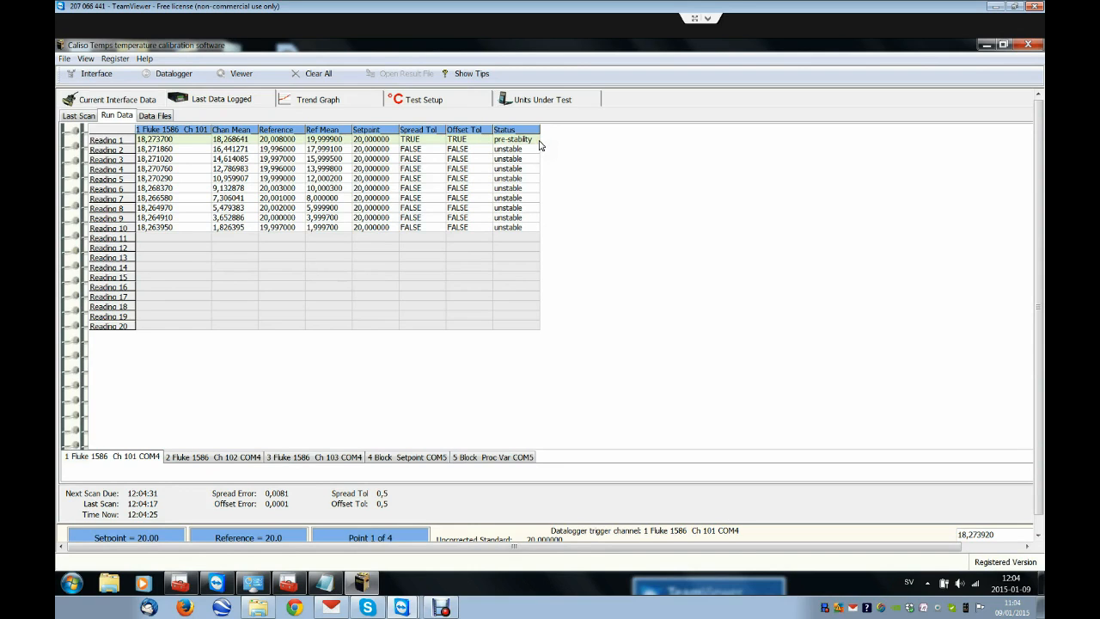
# Step: Review the test parameters and compare them with the stability status in the logged run data
pyautogui.click(421, 101)
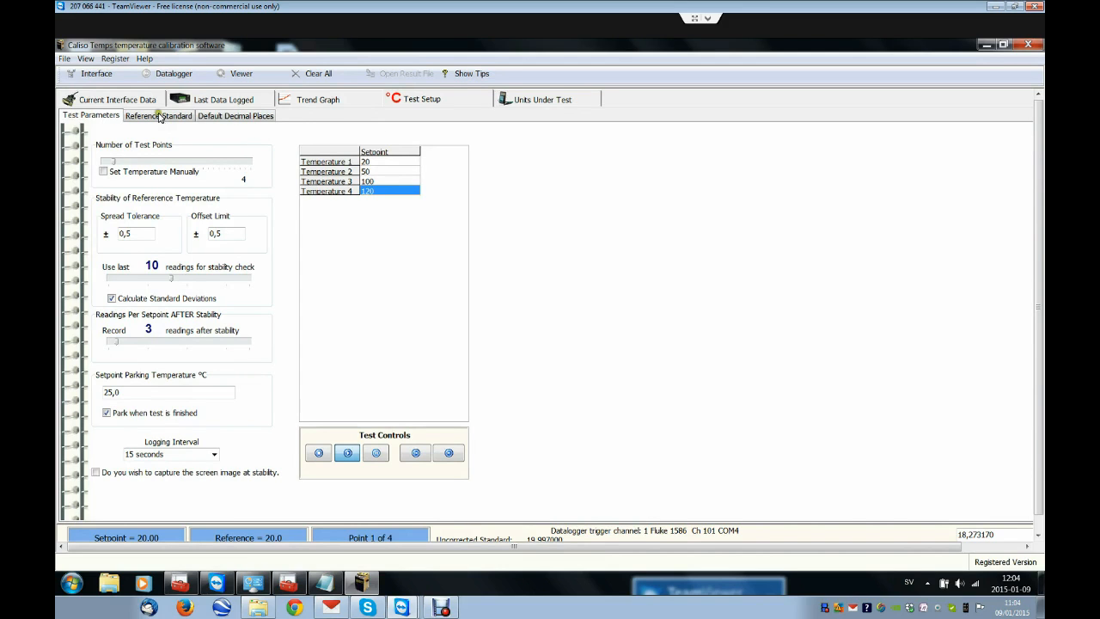
pyautogui.click(191, 101)
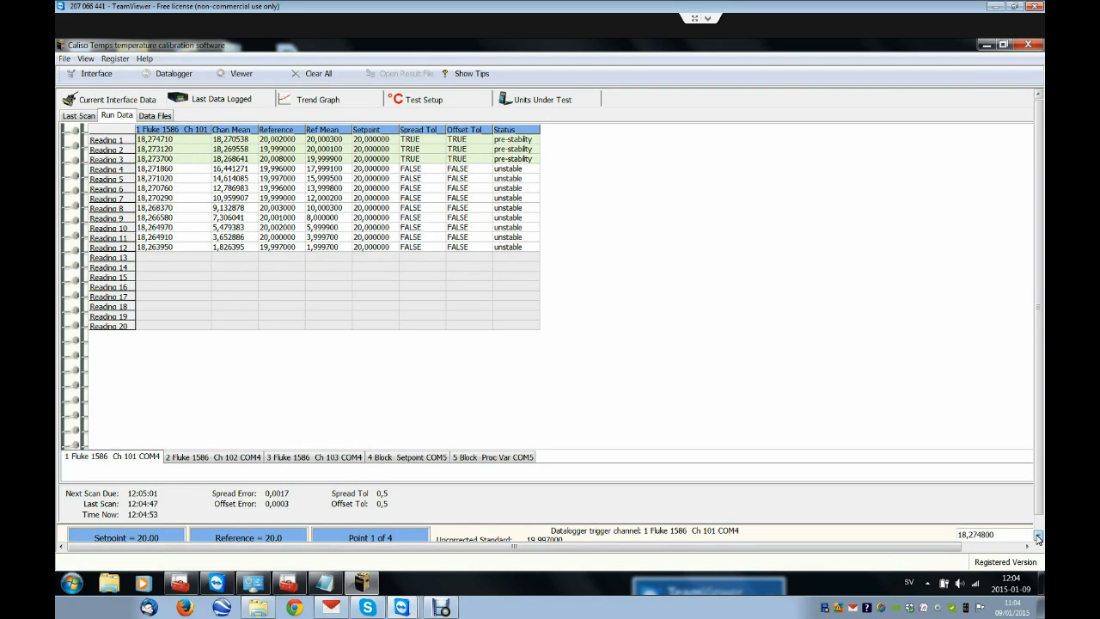
pyautogui.click(1037, 537)
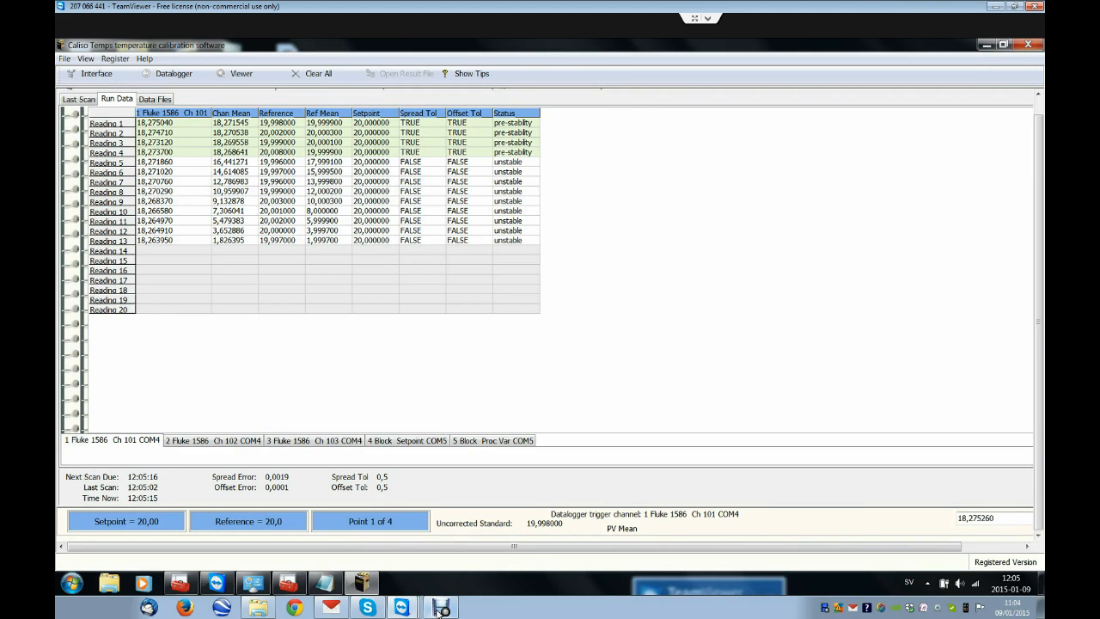
pyautogui.click(440, 608)
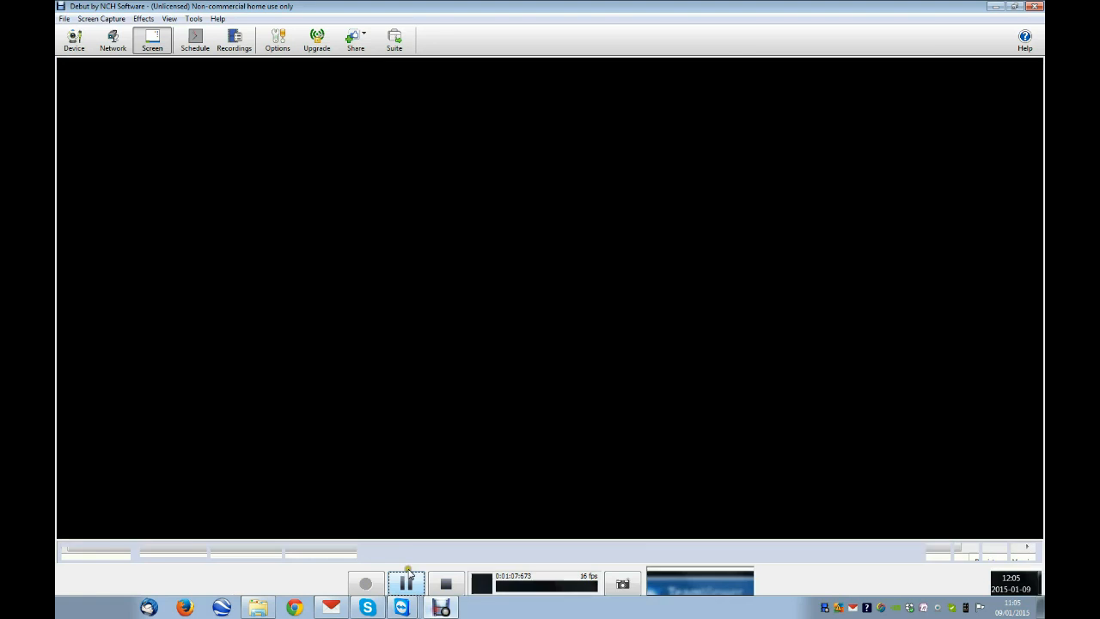
pyautogui.click(405, 583)
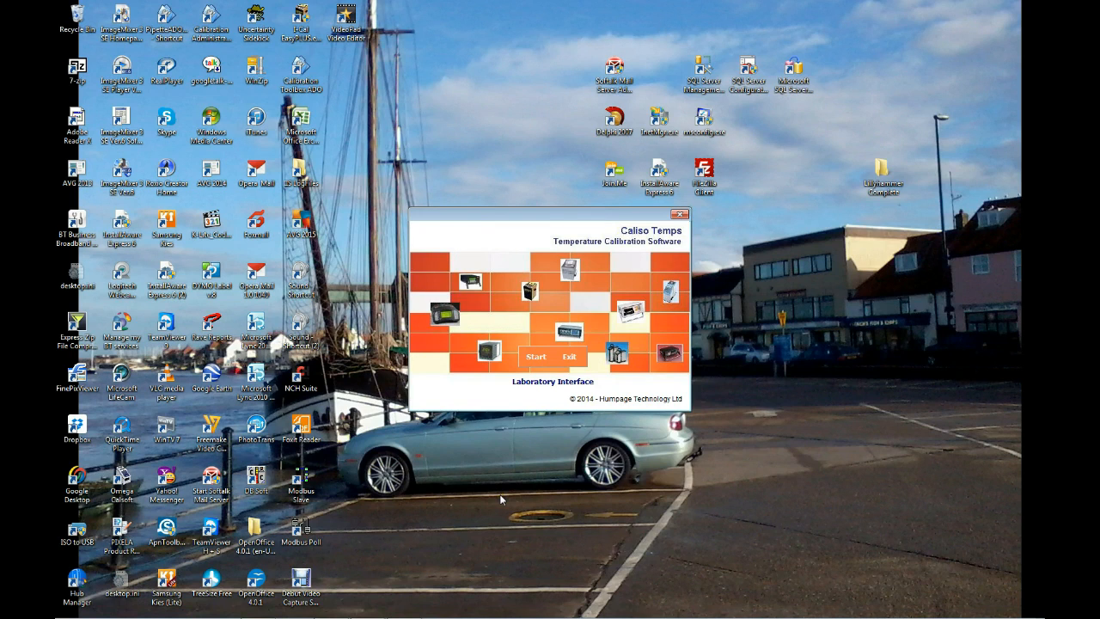
# Step: Start Caliso Temps and open the result file "Block1-3-3 Cropico 3001 A0 C-.ctd" in the data viewer
pyautogui.click(536, 357)
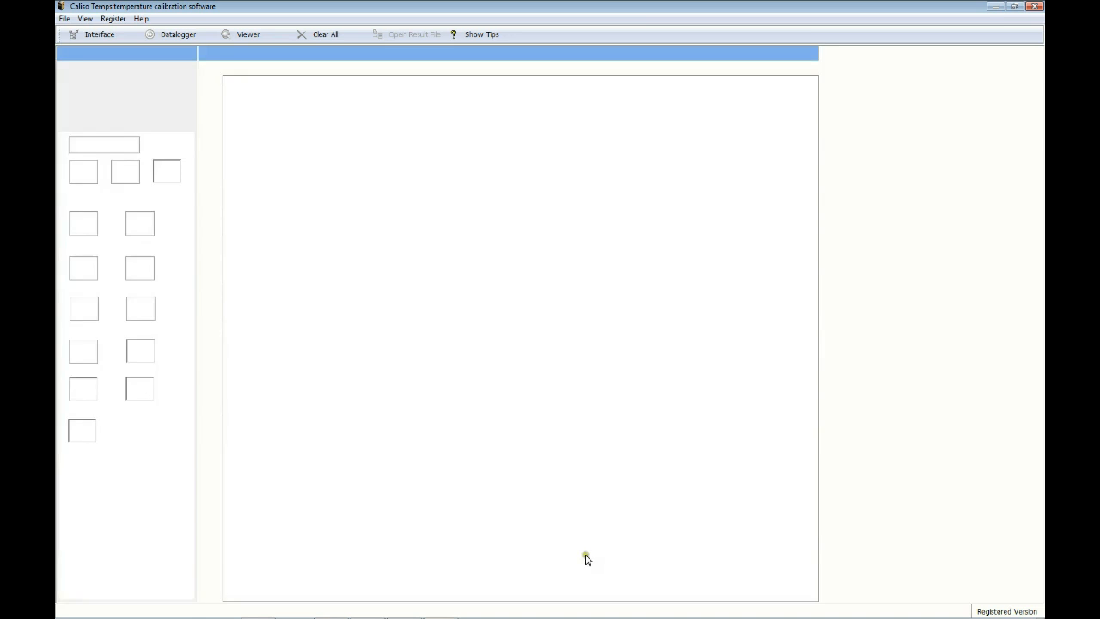
pyautogui.click(239, 36)
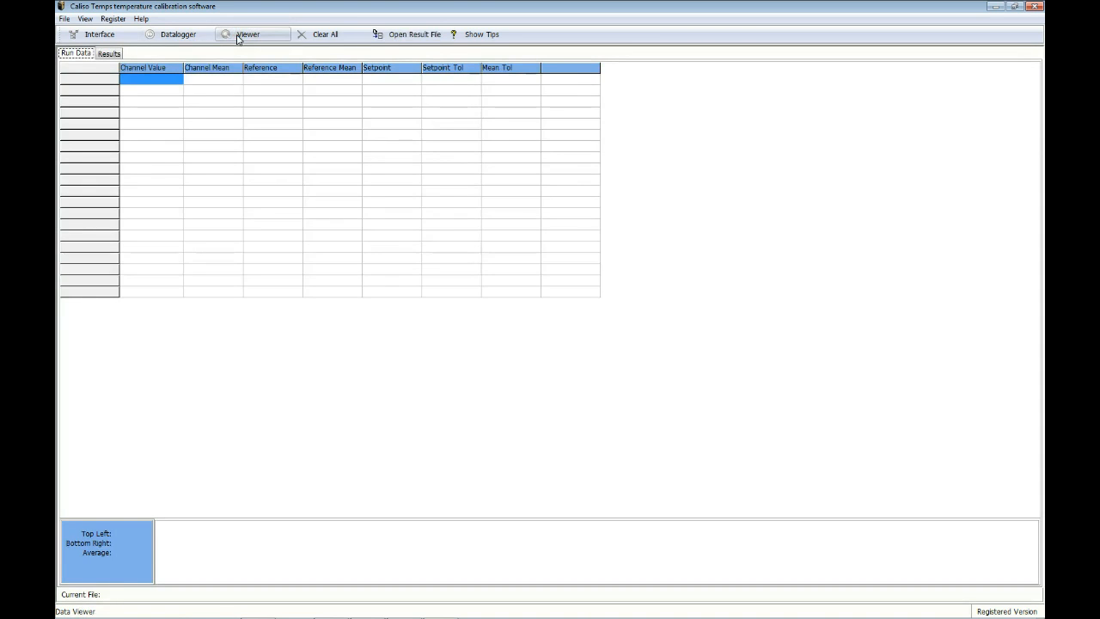
pyautogui.click(413, 36)
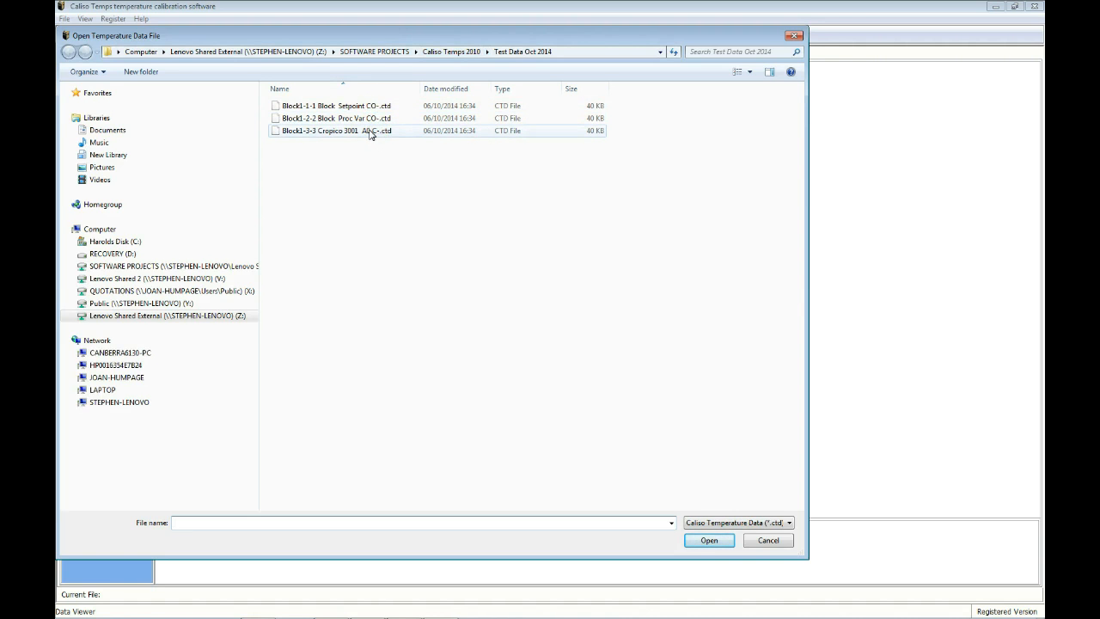
pyautogui.click(355, 132)
pyautogui.doubleClick(356, 130)
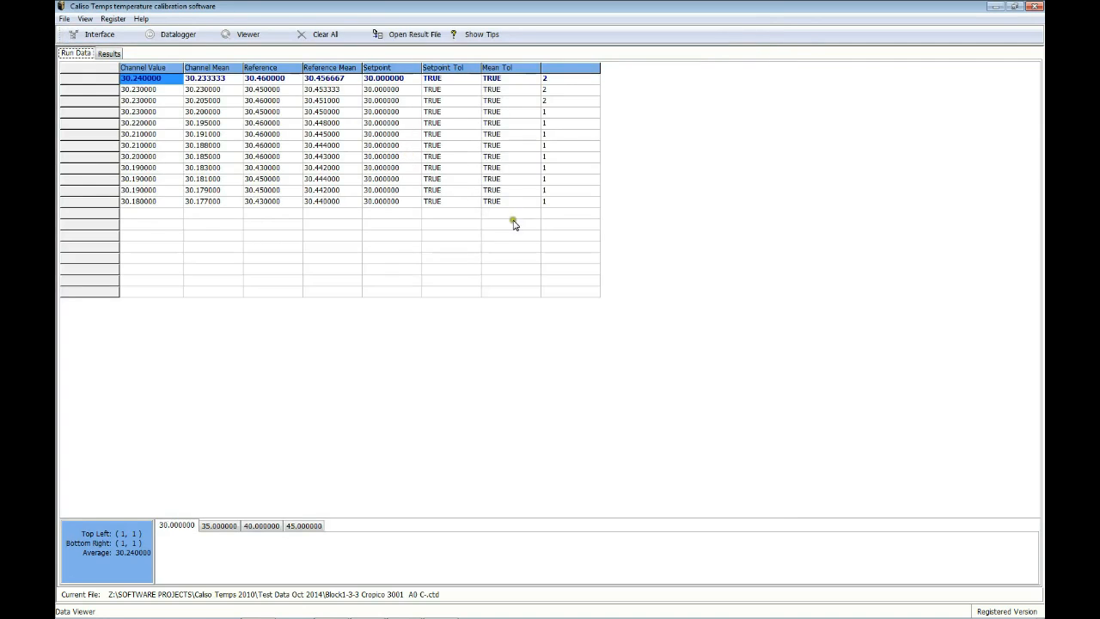
# Step: Examine the run data for the 35, 40 and 45 degree setpoints and the result summary grid
pyautogui.click(222, 525)
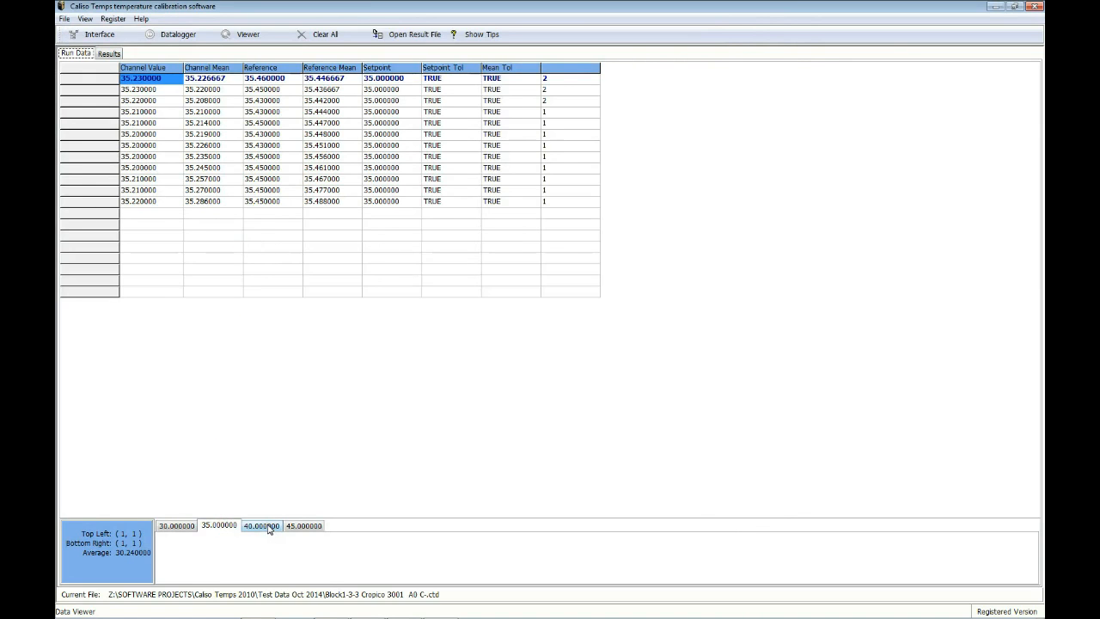
pyautogui.click(268, 527)
pyautogui.click(302, 527)
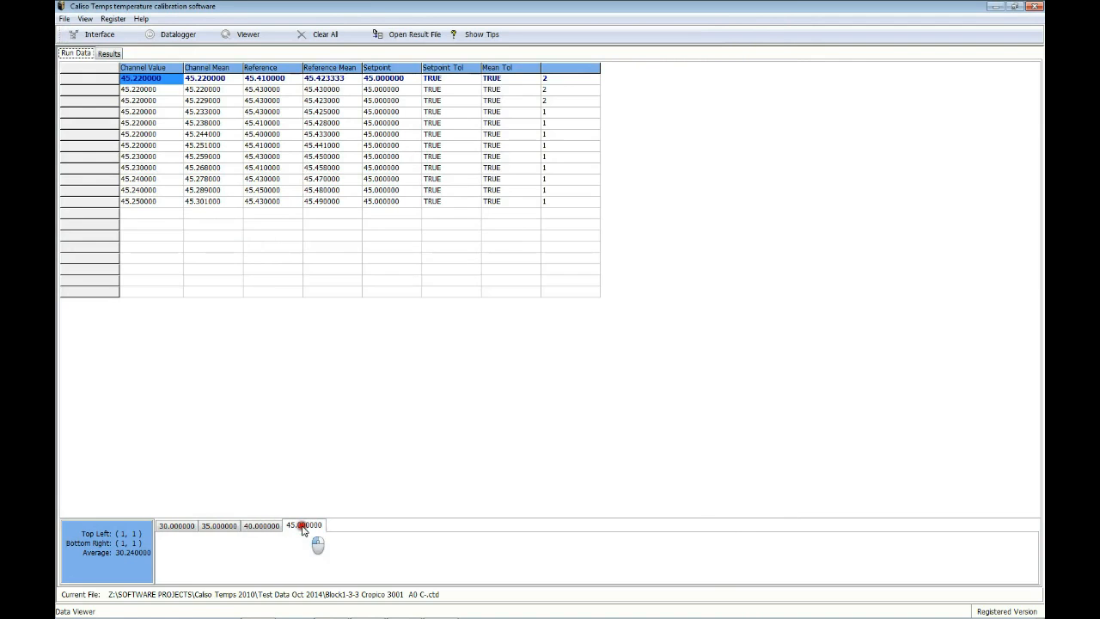
pyautogui.click(253, 527)
pyautogui.click(228, 527)
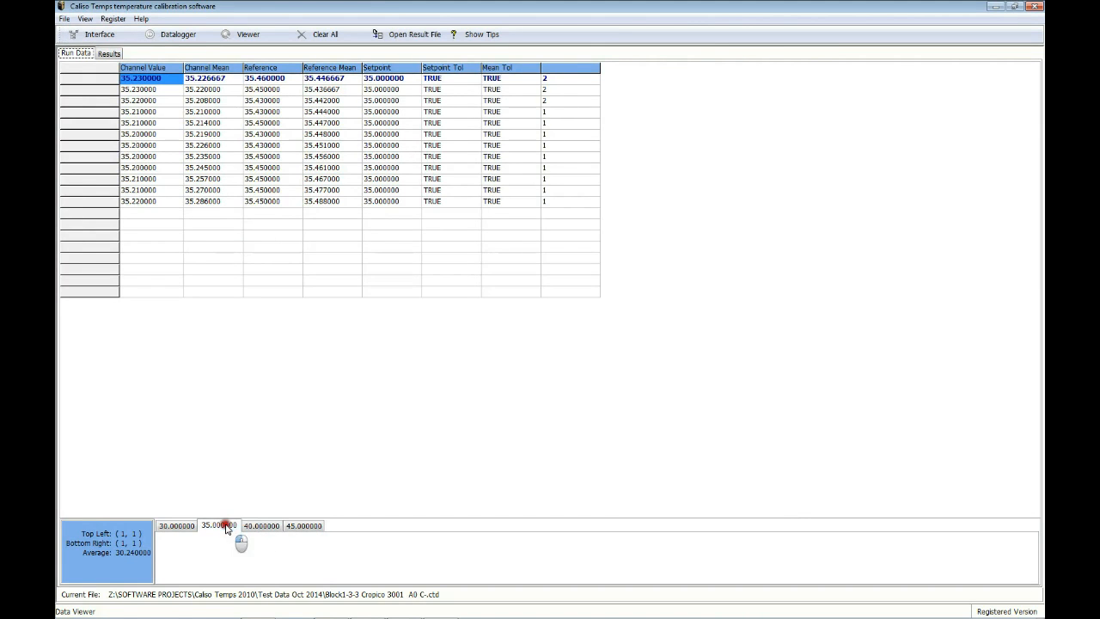
pyautogui.click(103, 54)
pyautogui.click(103, 54)
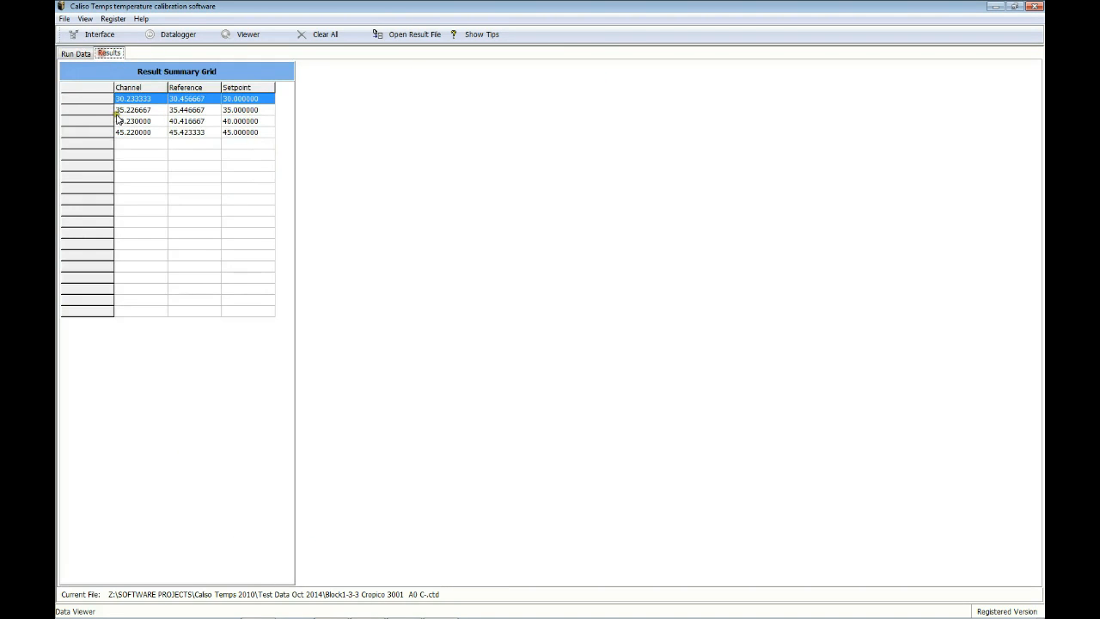